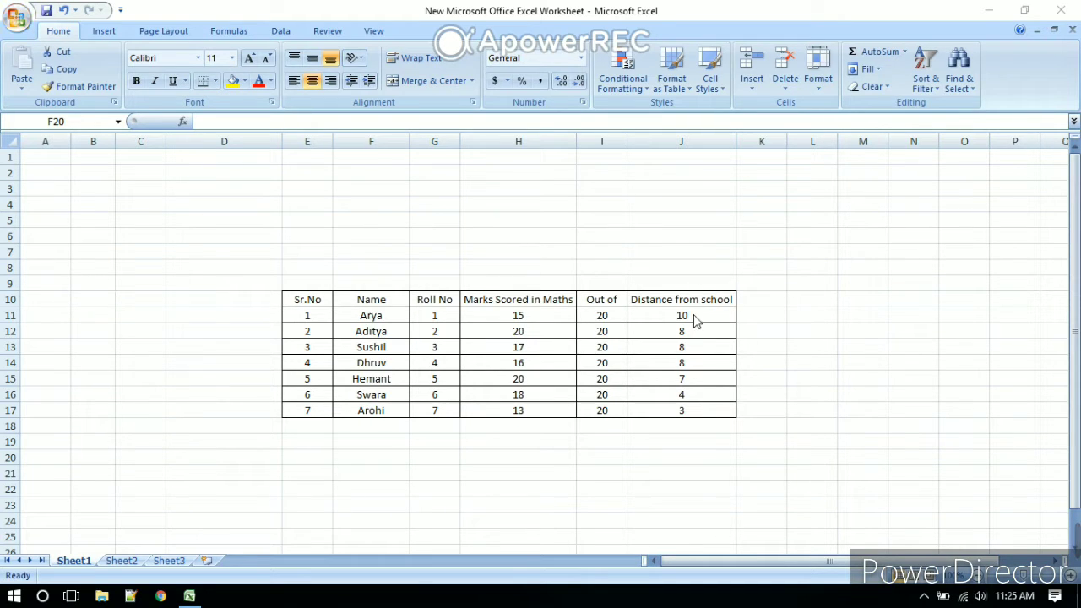
Select the Distance from school values in J11:J17
{"action": "double_click", "coordinate": [700, 320]}
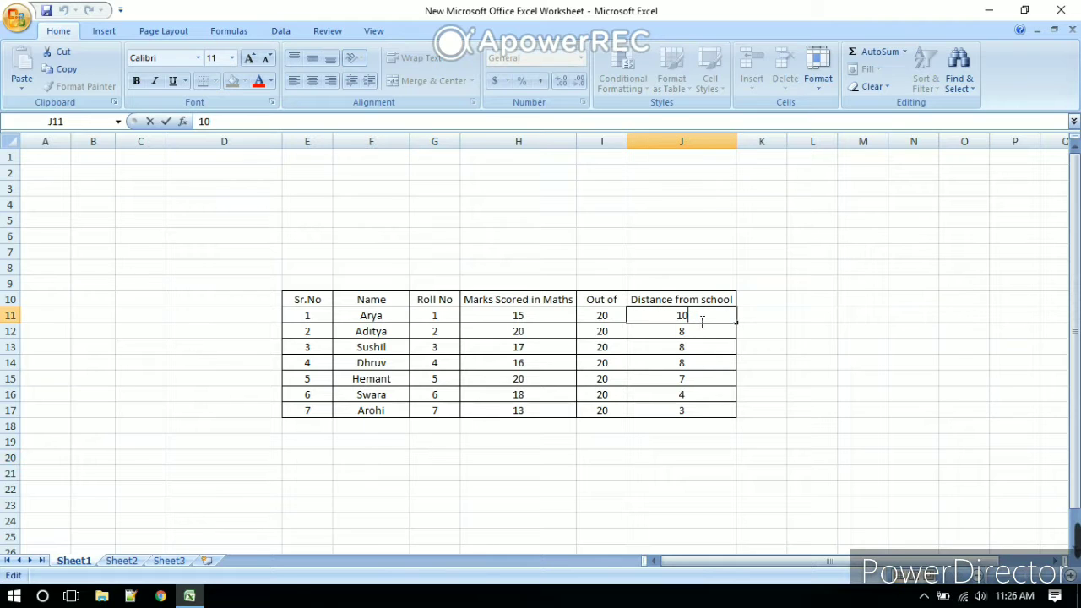
{"action": "left_click", "coordinate": [769, 321]}
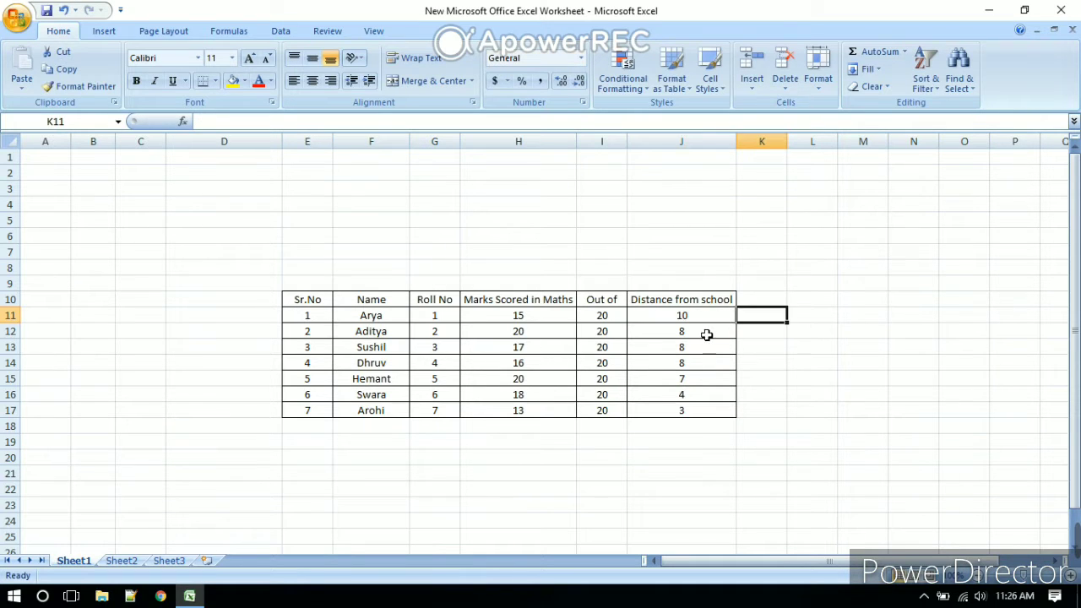
{"action": "left_click", "coordinate": [708, 321]}
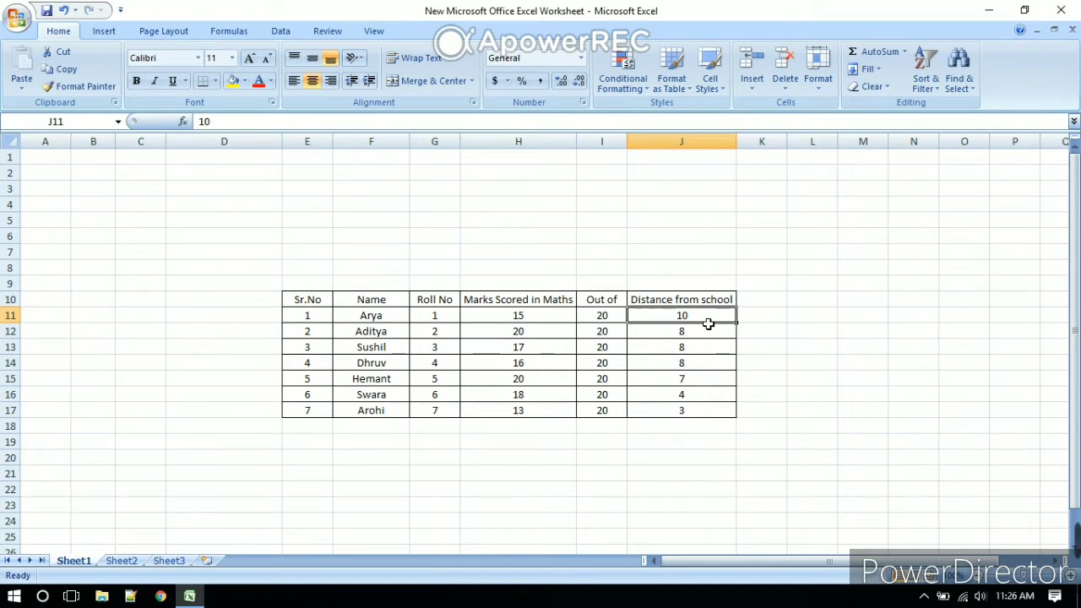
{"action": "key", "text": "shift+Down"}
{"action": "key", "text": "shift+Down"}
{"action": "key", "text": "shift+Down"}
{"action": "key", "text": "shift+Down"}
{"action": "key", "text": "shift+Down"}
{"action": "key", "text": "shift+Down"}
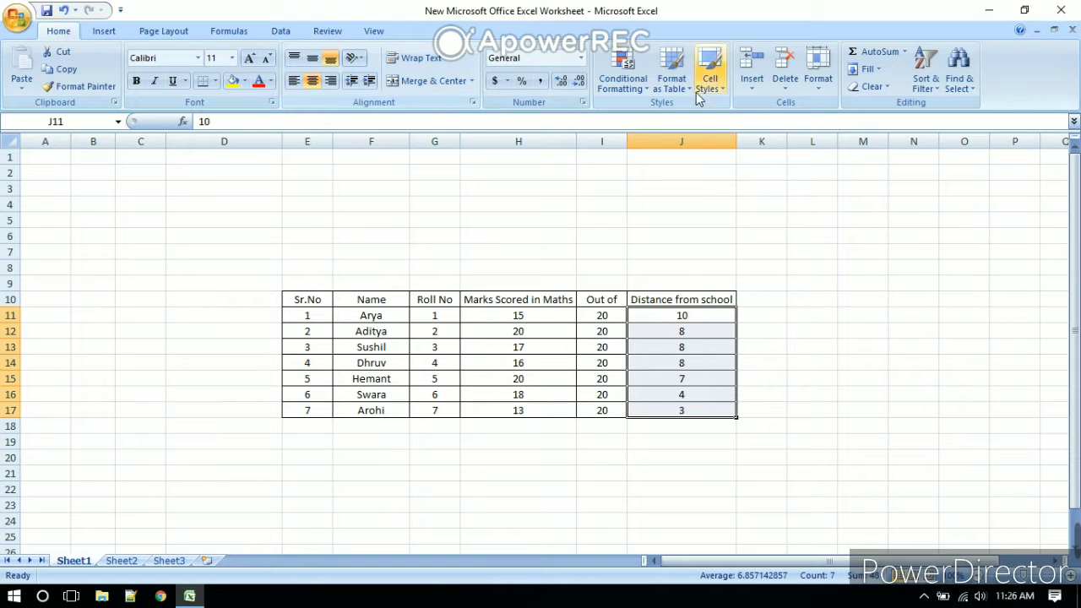
Sort the distances Smallest to Largest and move the Sort Warning dialog off the headers
{"action": "left_click", "coordinate": [941, 91]}
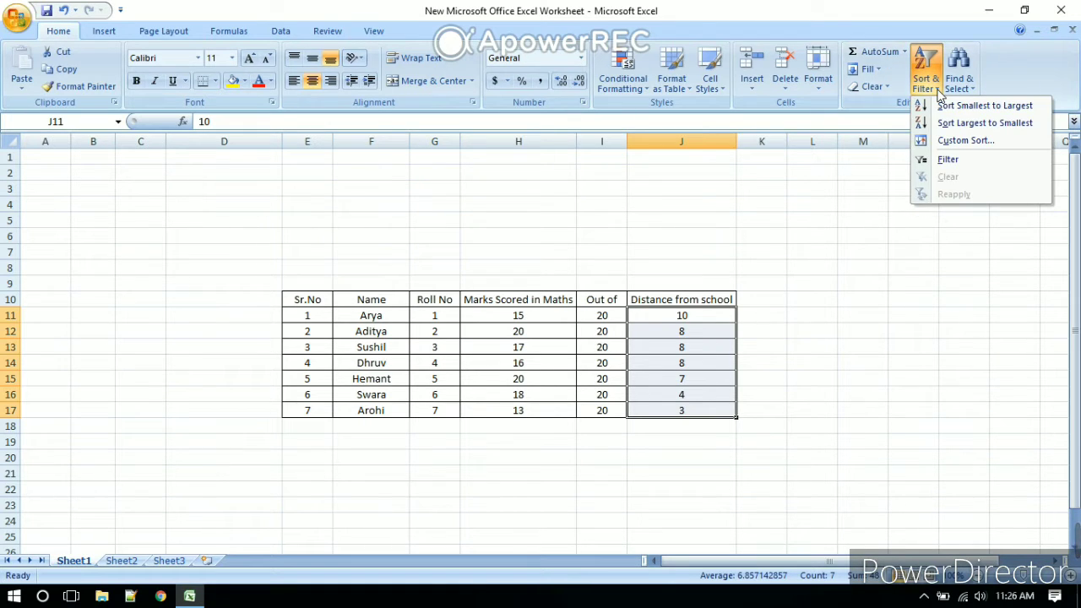
{"action": "left_click", "coordinate": [982, 107]}
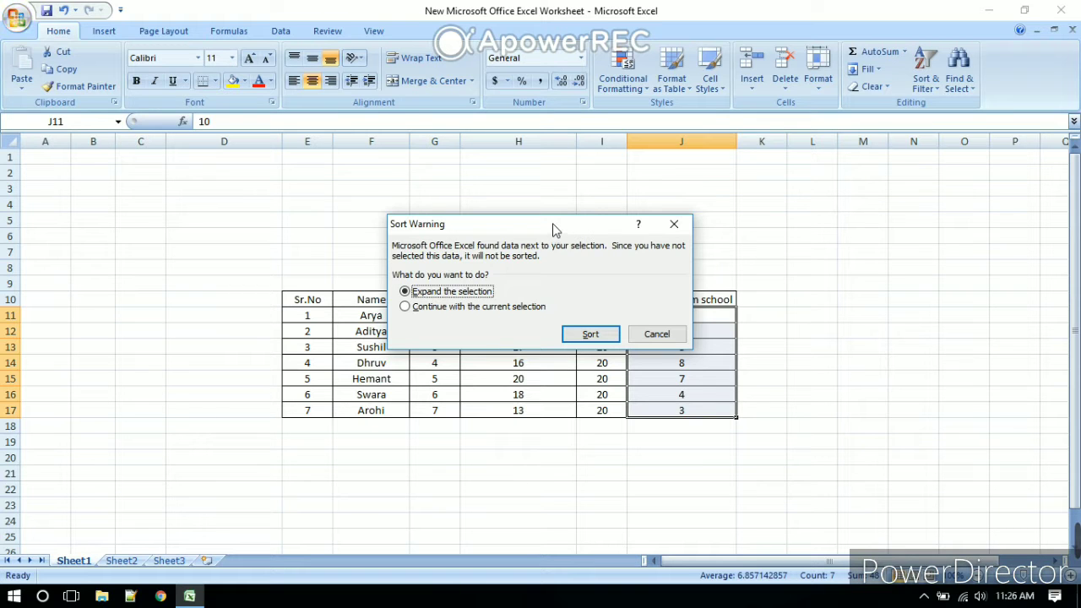
{"action": "left_click_drag", "start_coordinate": [555, 229], "coordinate": [503, 157]}
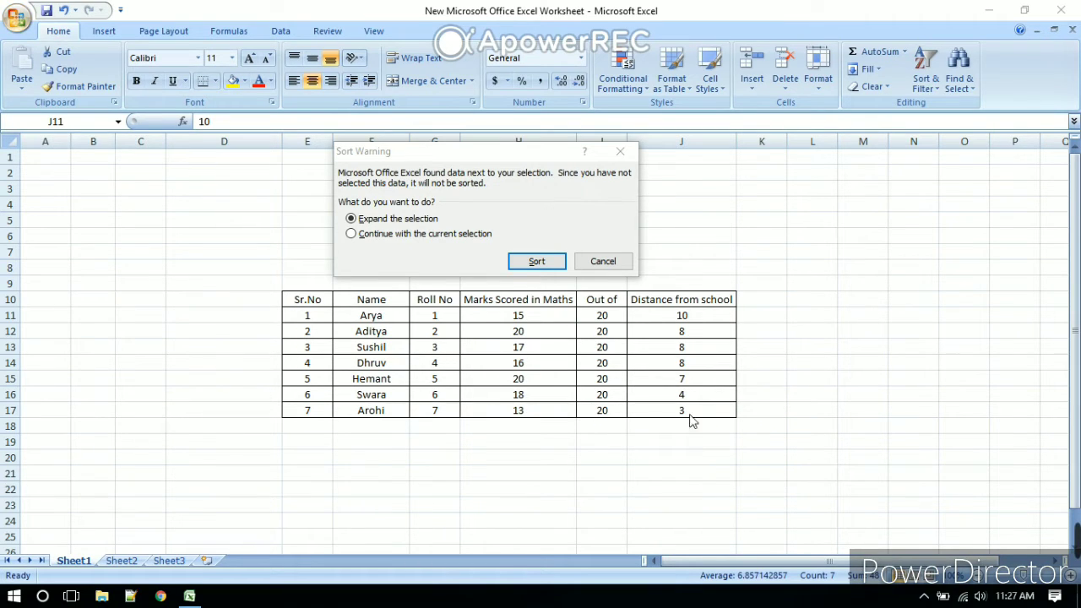
Expand the selection so whole student rows sort by distance (3 to 10), then deselect
{"action": "left_click", "coordinate": [536, 262]}
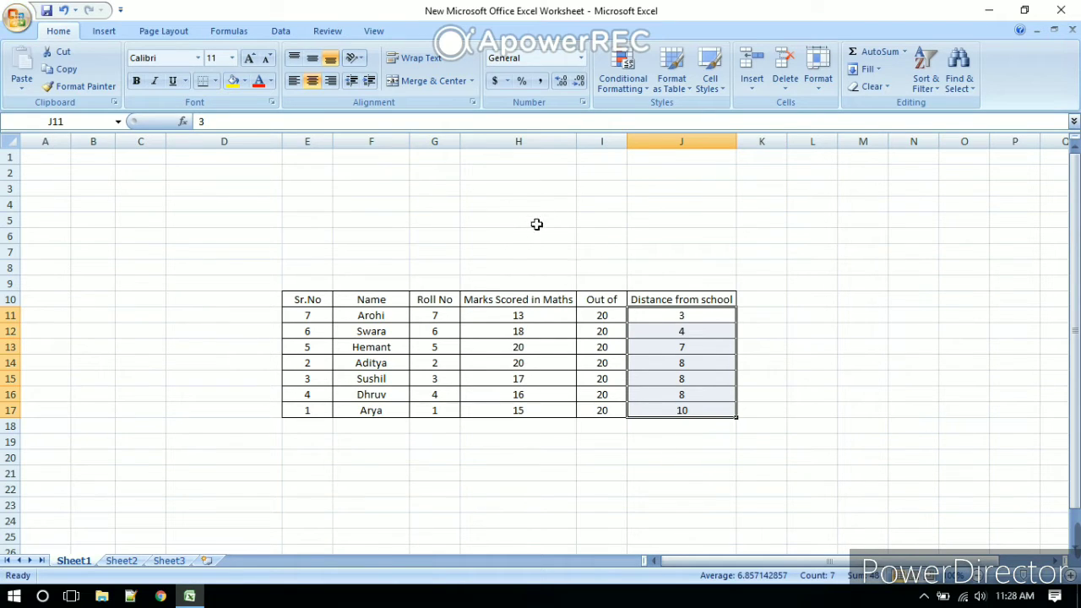
{"action": "left_click", "coordinate": [808, 321]}
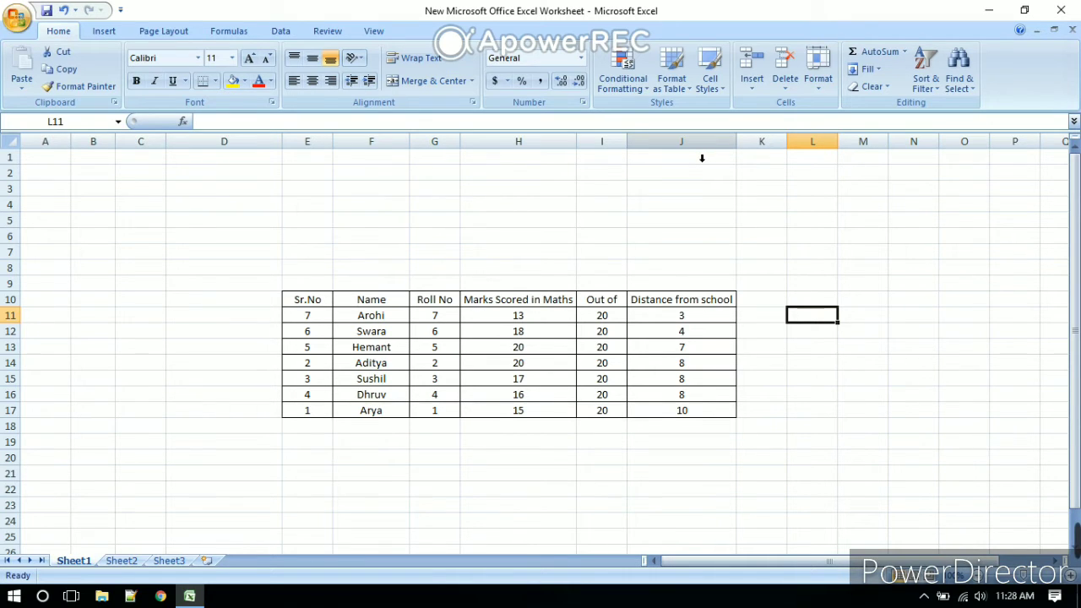
Give the Marks Scored in Maths column H a Blue-Yellow-Red colour scale
{"action": "left_click", "coordinate": [702, 158]}
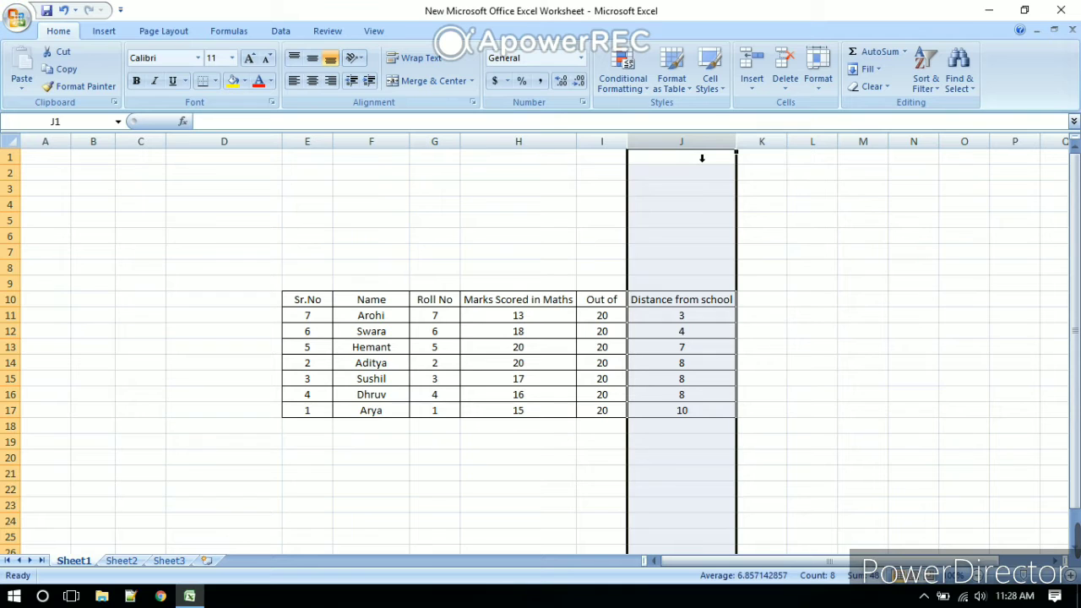
{"action": "left_click", "coordinate": [539, 156]}
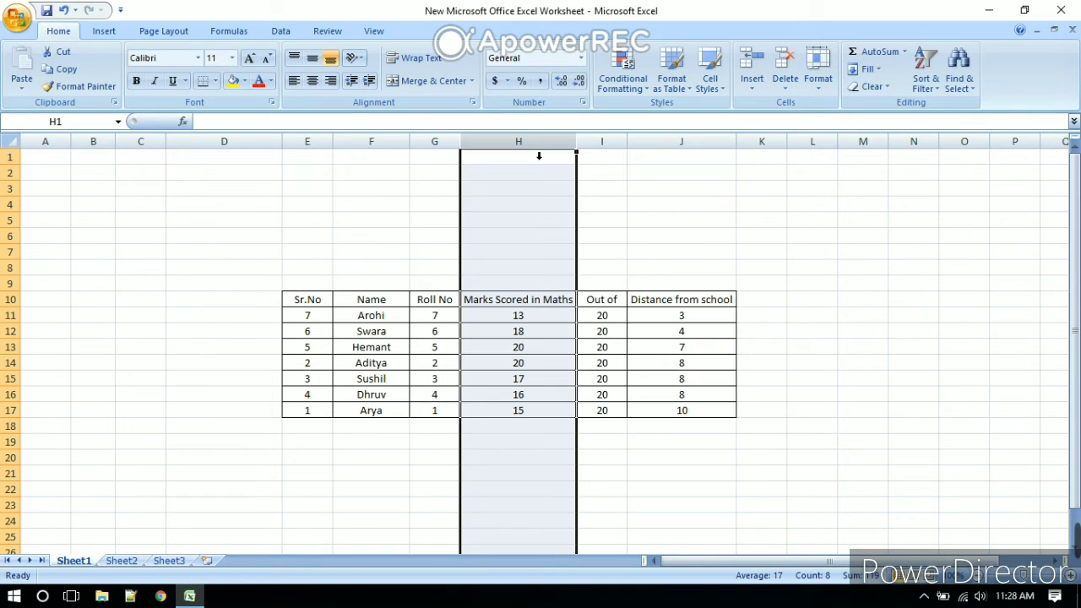
{"action": "left_click", "coordinate": [646, 89]}
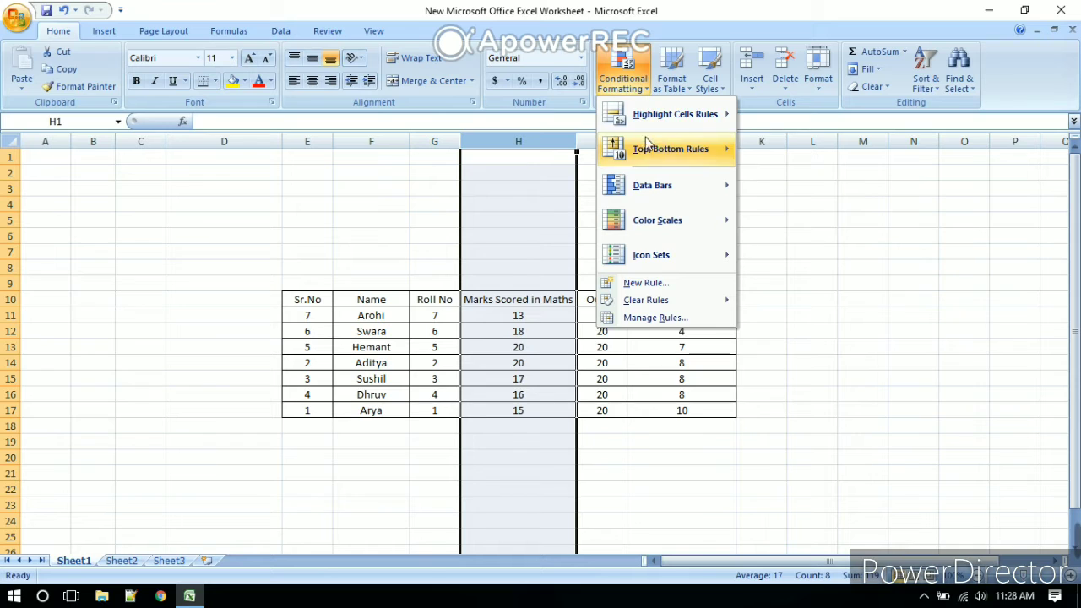
{"action": "mouse_move", "coordinate": [652, 221]}
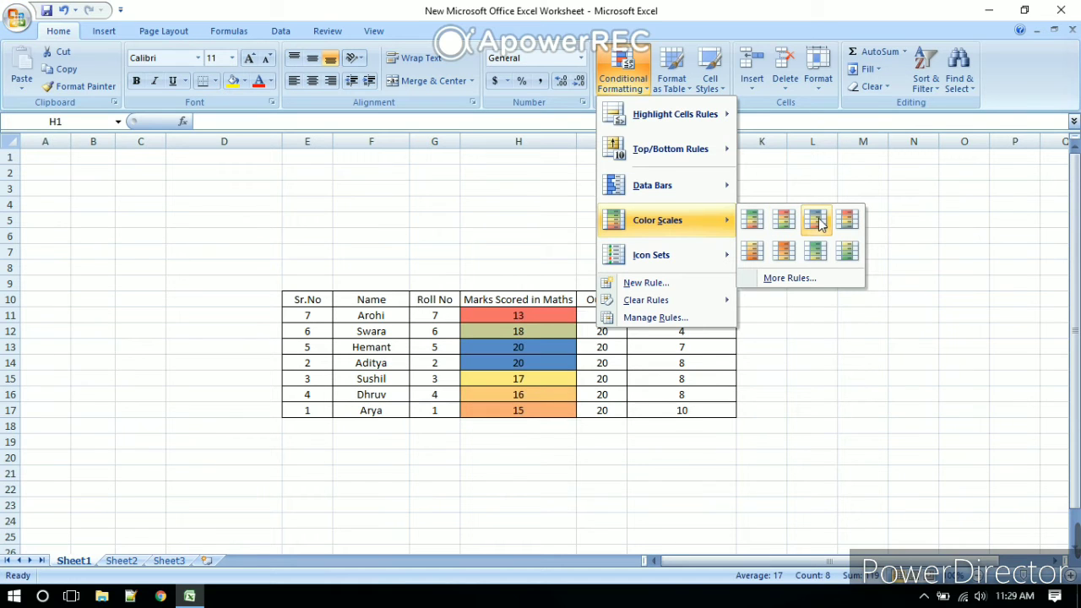
{"action": "left_click", "coordinate": [819, 222]}
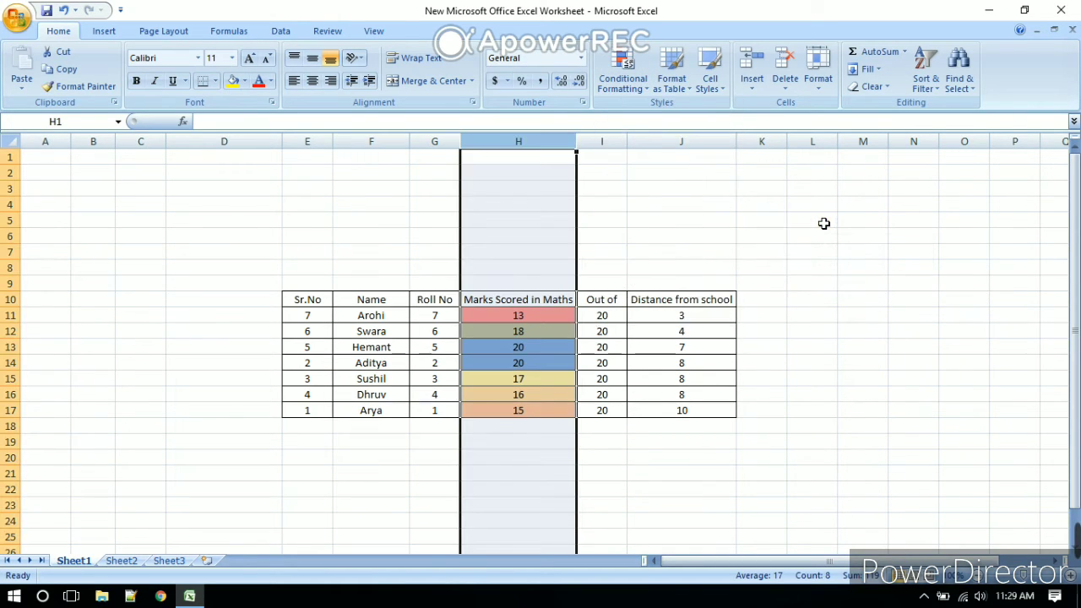
{"action": "left_click", "coordinate": [816, 288]}
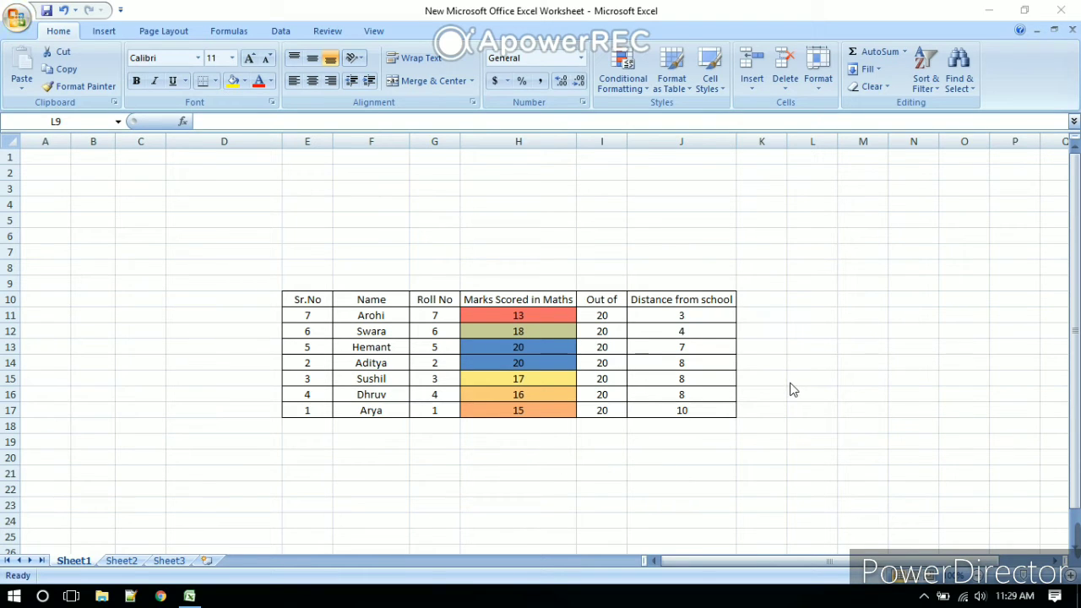
{"action": "left_click", "coordinate": [833, 355]}
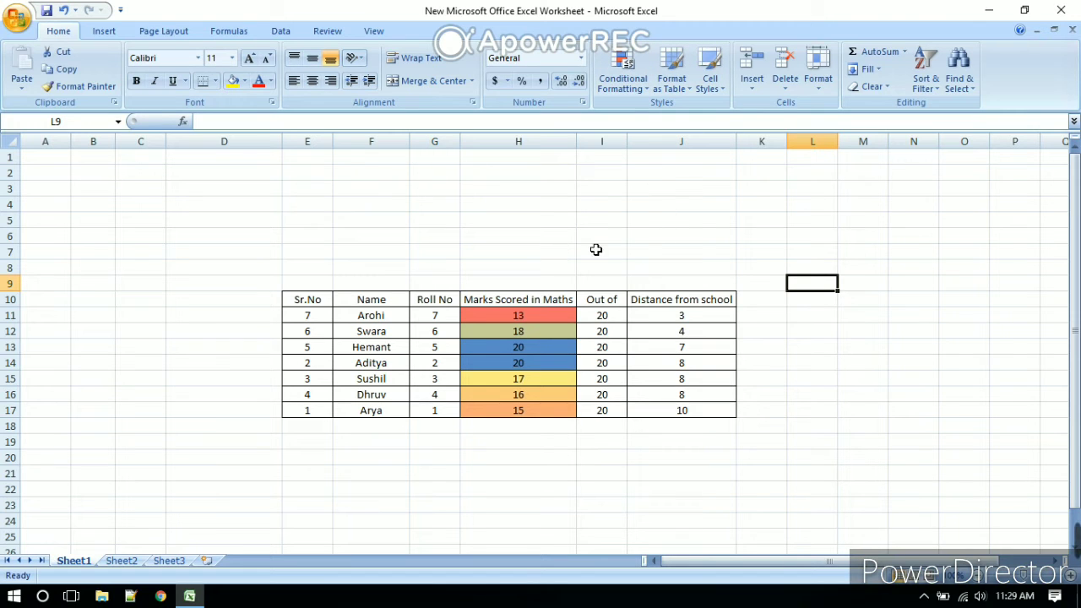
{"action": "left_click", "coordinate": [633, 255]}
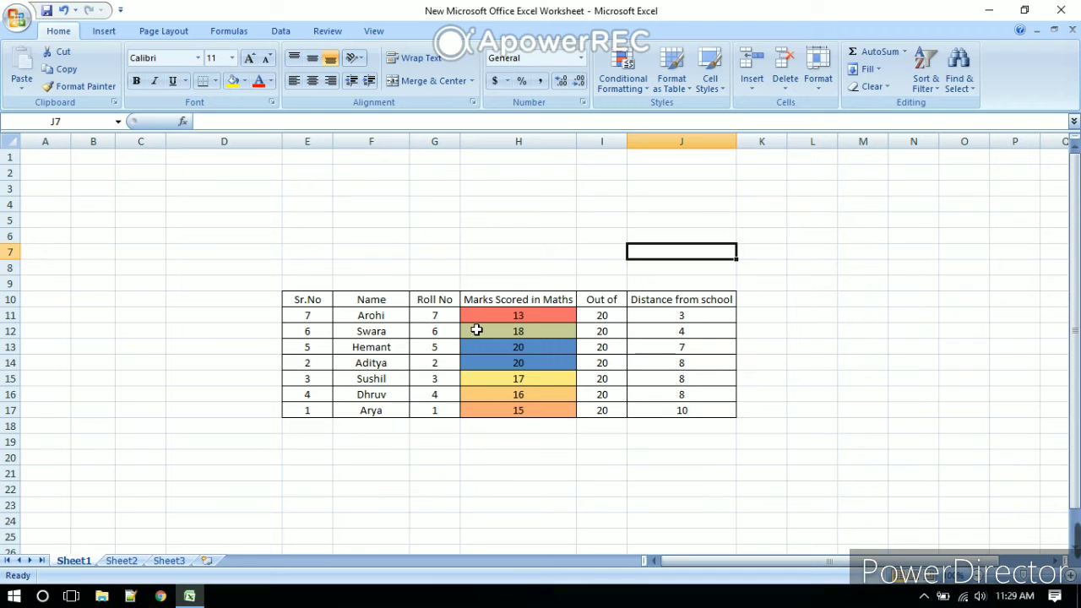
{"action": "left_click", "coordinate": [622, 338]}
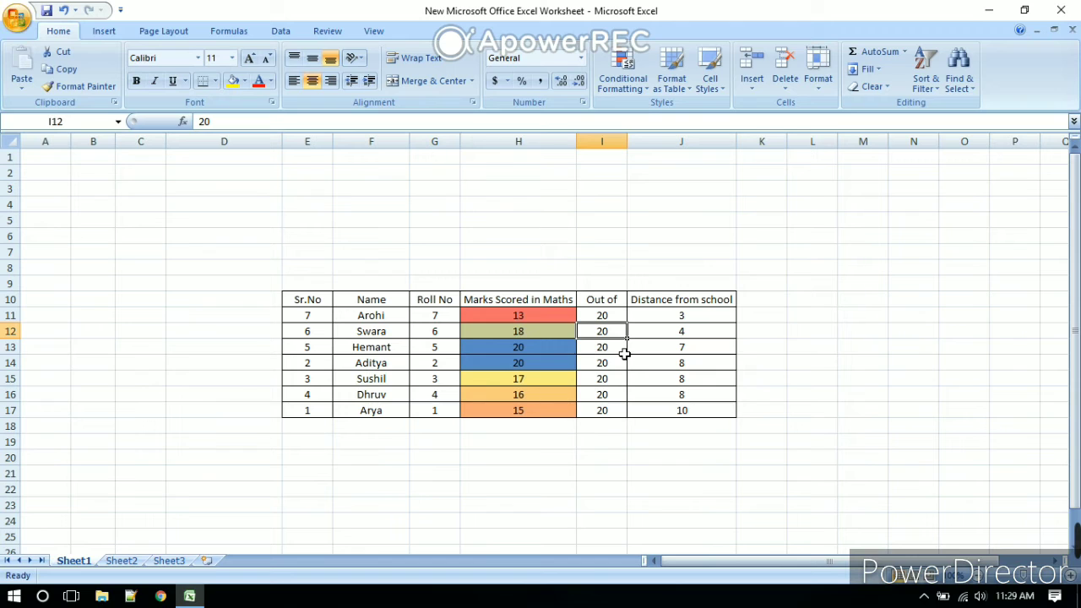
{"action": "left_click_drag", "start_coordinate": [624, 354], "coordinate": [625, 356]}
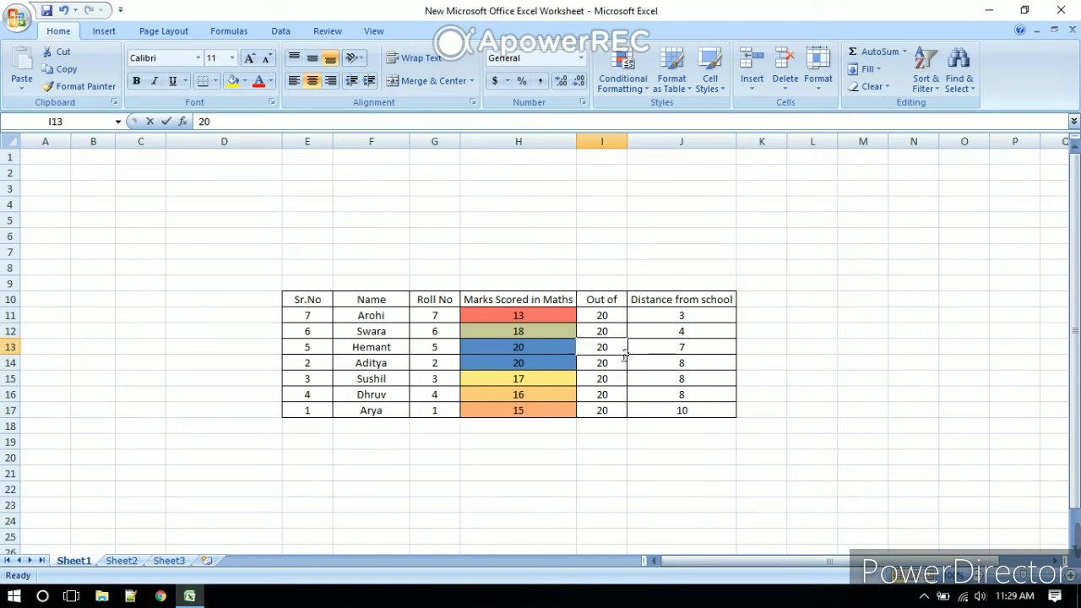
{"action": "double_click", "coordinate": [625, 355]}
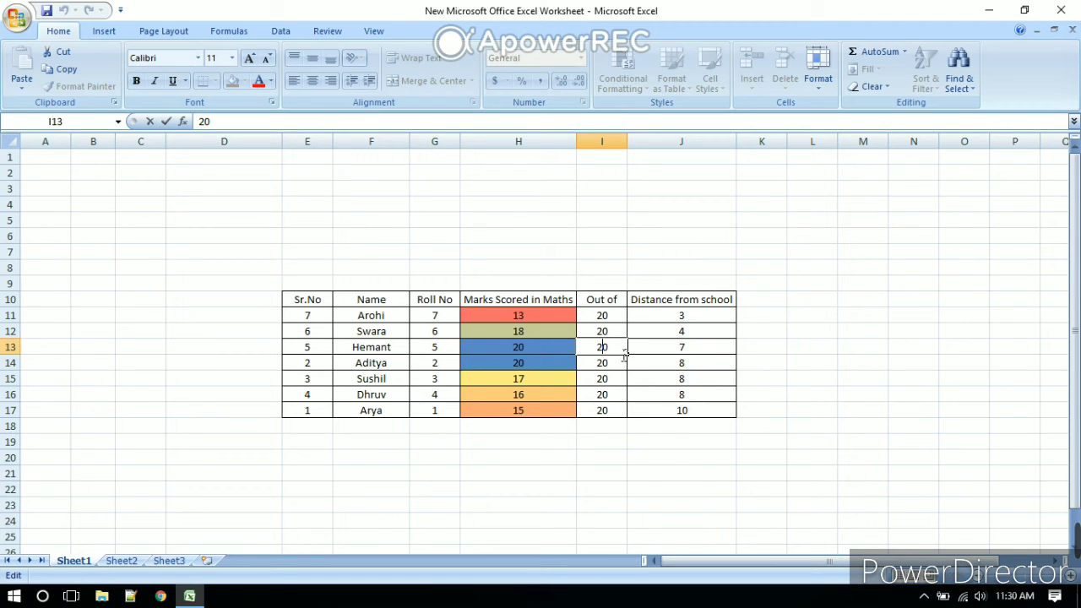
{"action": "type", "text": "6"}
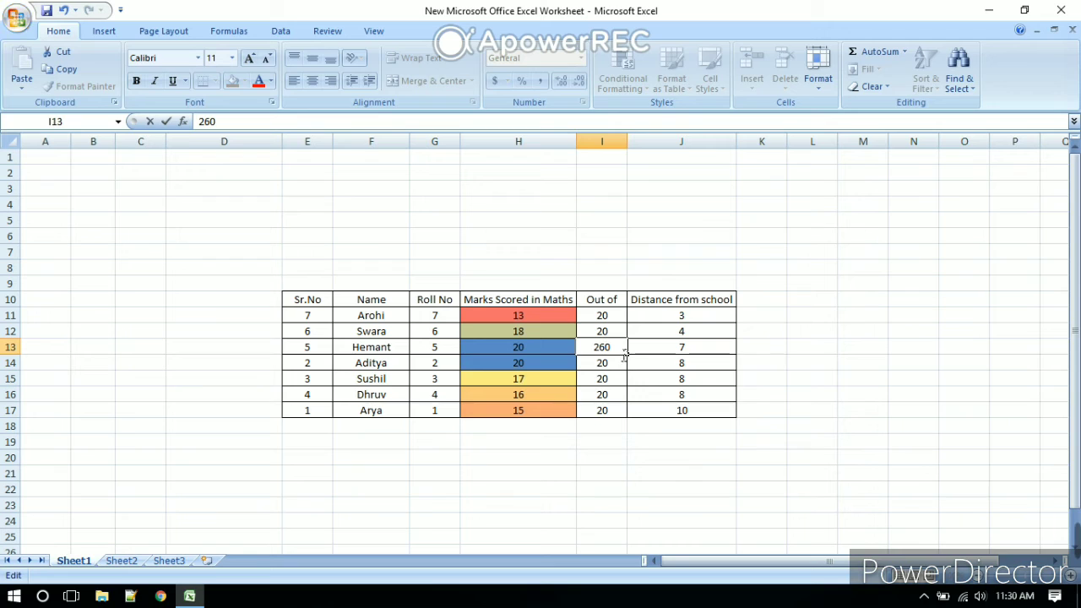
{"action": "key", "text": "BackSpace"}
Select the whole student marks table E10:J17, starting from the Sr.No header
{"action": "left_click", "coordinate": [314, 305]}
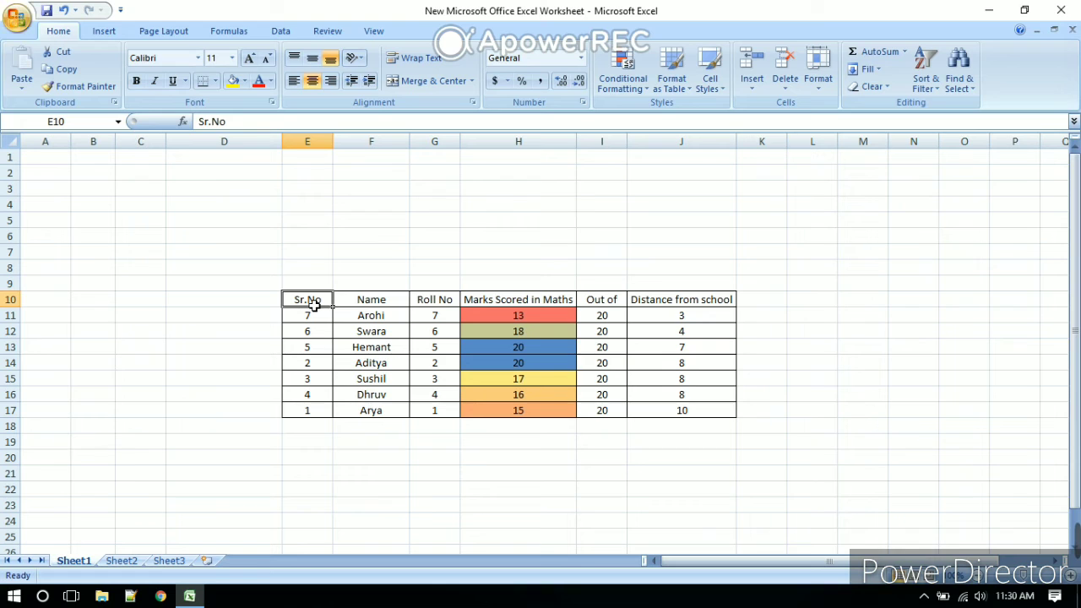
{"action": "key", "text": "shift+Right"}
{"action": "key", "text": "shift+Right"}
{"action": "key", "text": "shift+Right"}
{"action": "key", "text": "shift+Right"}
{"action": "key", "text": "shift+Right"}
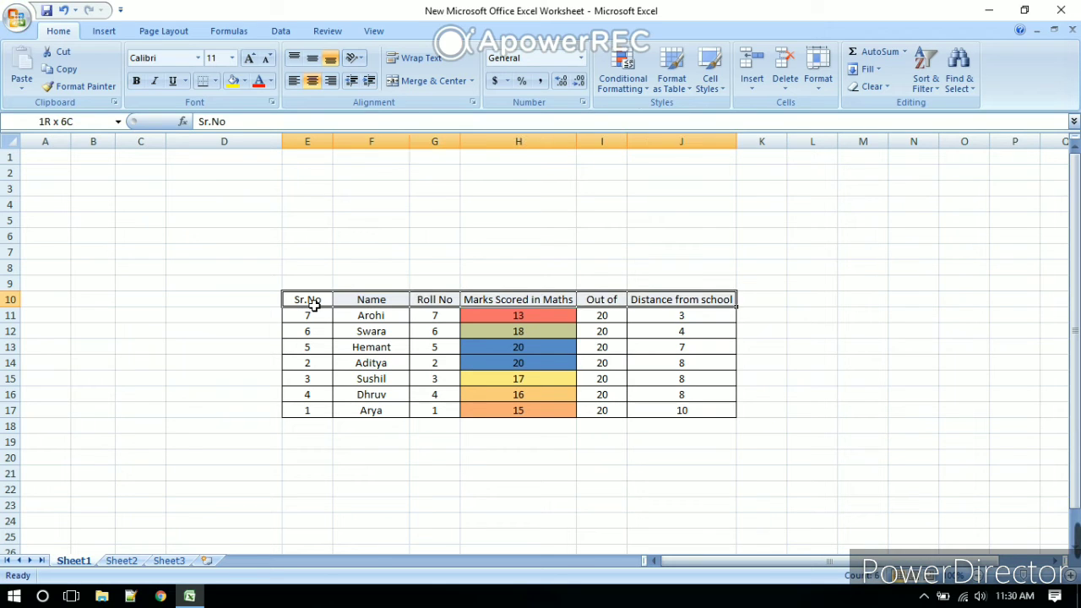
{"action": "key", "text": "shift+Down"}
{"action": "key", "text": "shift+Down"}
{"action": "key", "text": "shift+Down"}
{"action": "key", "text": "shift+Down"}
{"action": "key", "text": "shift+Down"}
{"action": "key", "text": "shift+Down"}
{"action": "key", "text": "shift+Down"}
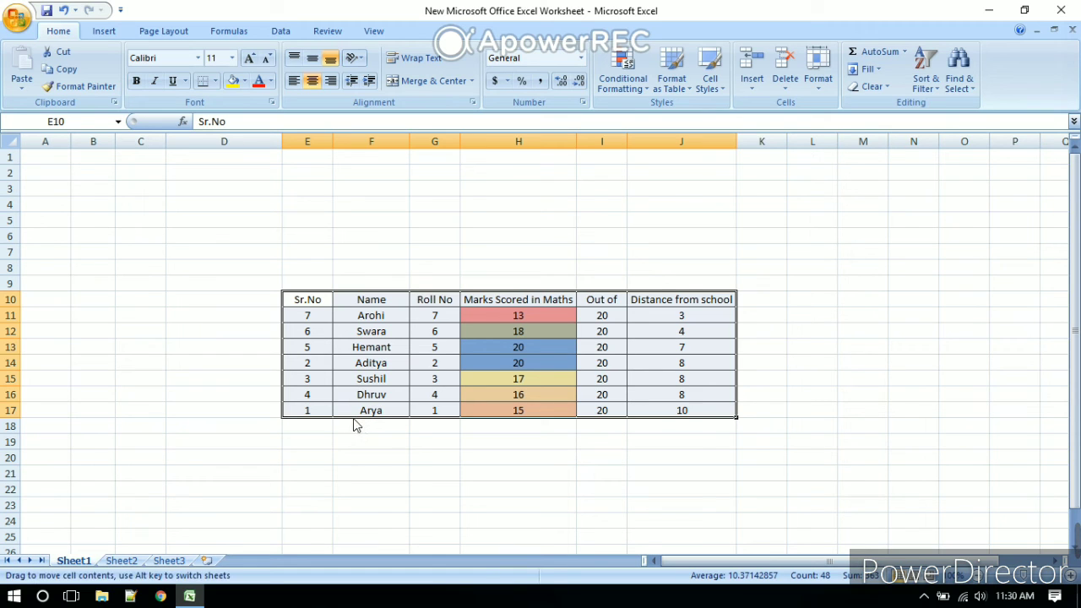
Drag the selected table up so it starts at row 6
{"action": "left_click_drag", "start_coordinate": [356, 429], "coordinate": [362, 448]}
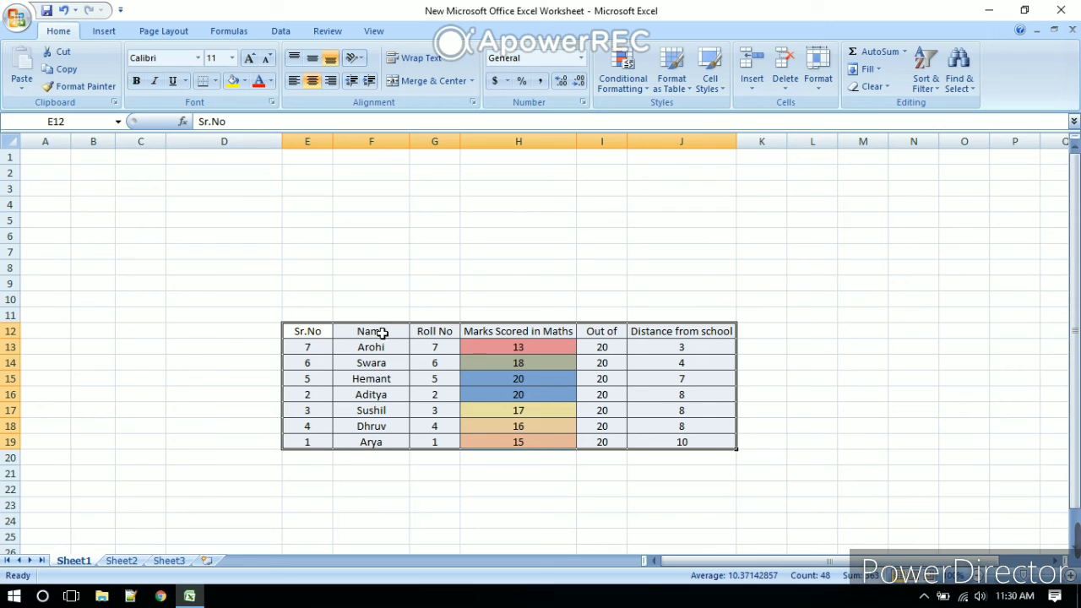
{"action": "left_click_drag", "start_coordinate": [389, 333], "coordinate": [398, 302]}
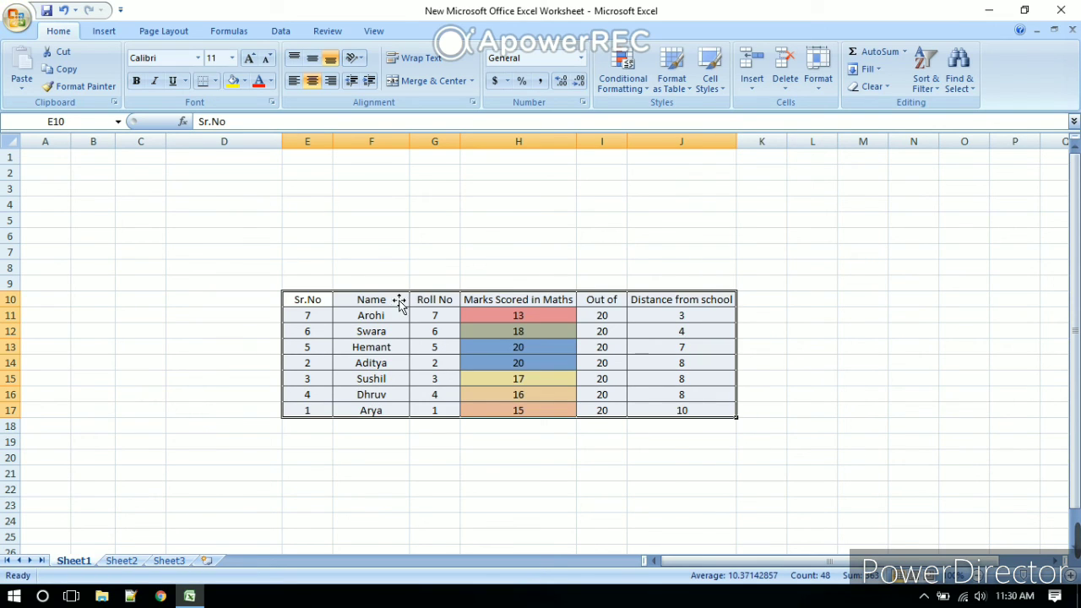
{"action": "left_click_drag", "start_coordinate": [398, 302], "coordinate": [407, 273]}
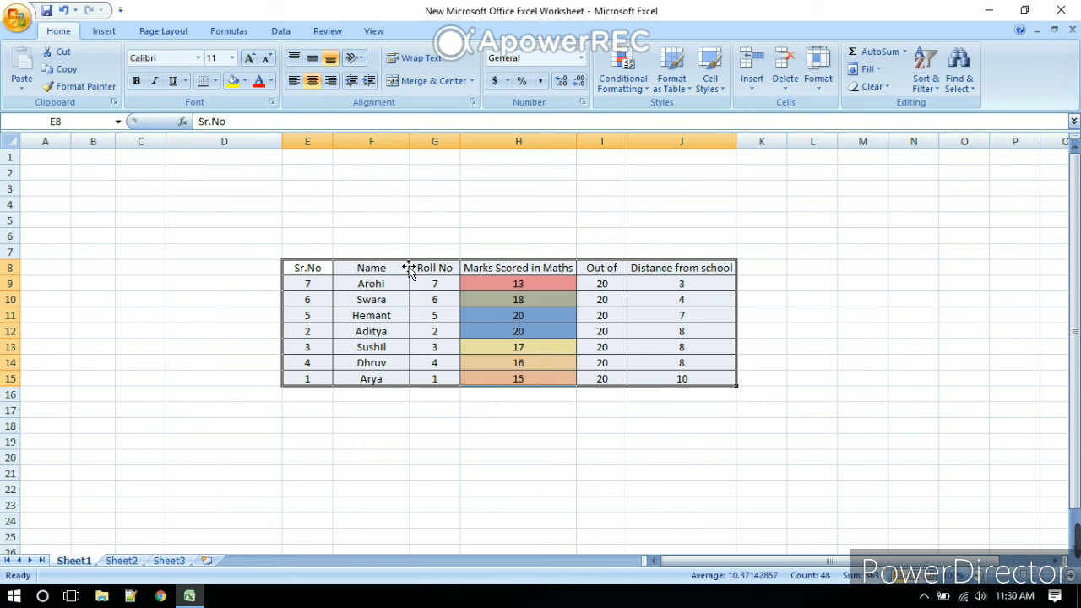
{"action": "left_click_drag", "start_coordinate": [409, 268], "coordinate": [409, 239]}
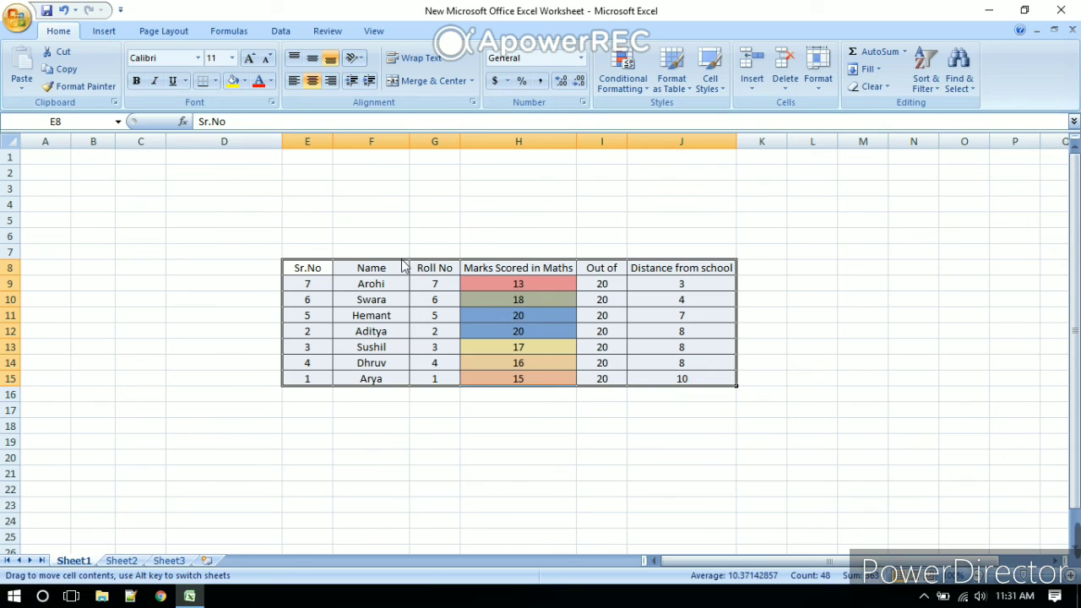